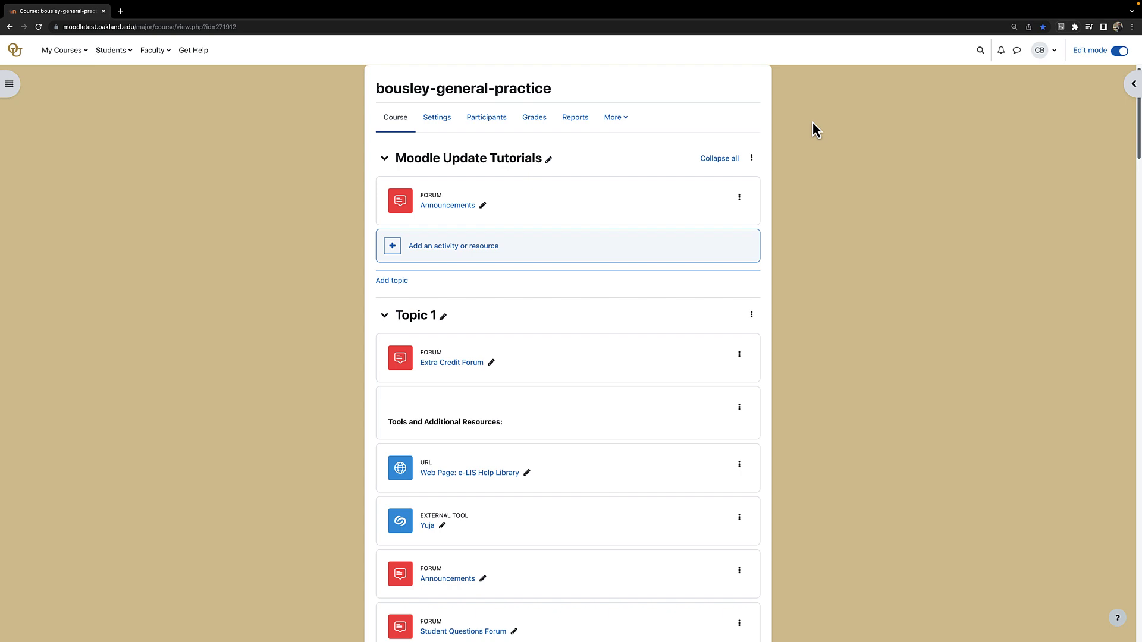
Step: Open the course's Grades to show the Grader report with all 4 participants
left_click(534, 117)
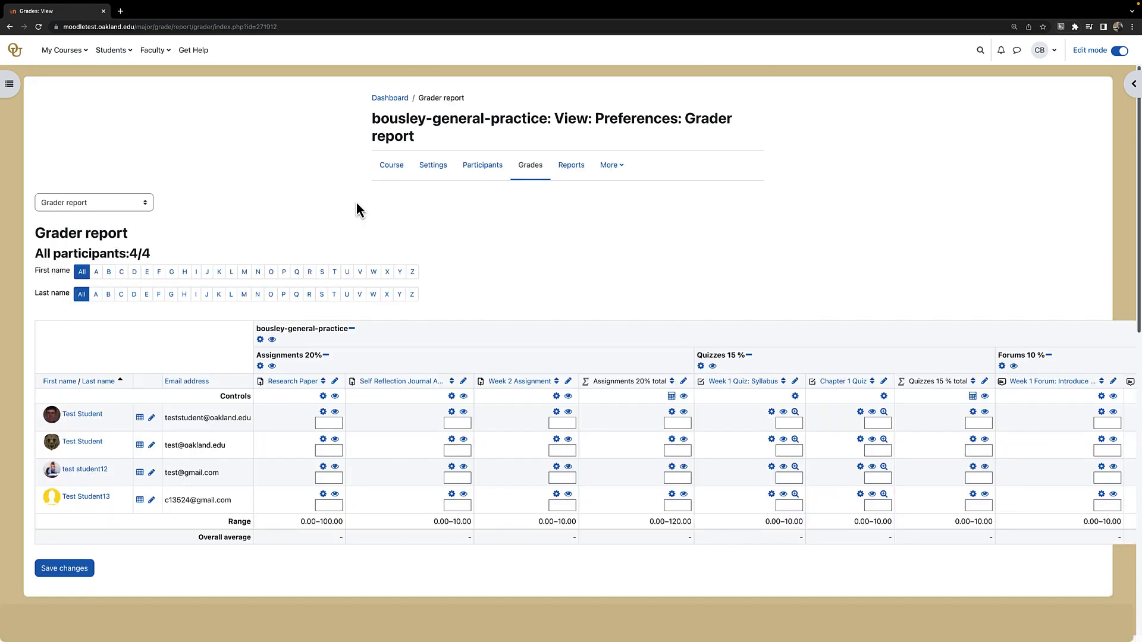
Step: Open Gradebook setup and review the category weights: Assignments 20%, Quizzes 15 %, Forums 10 %
left_click(108, 202)
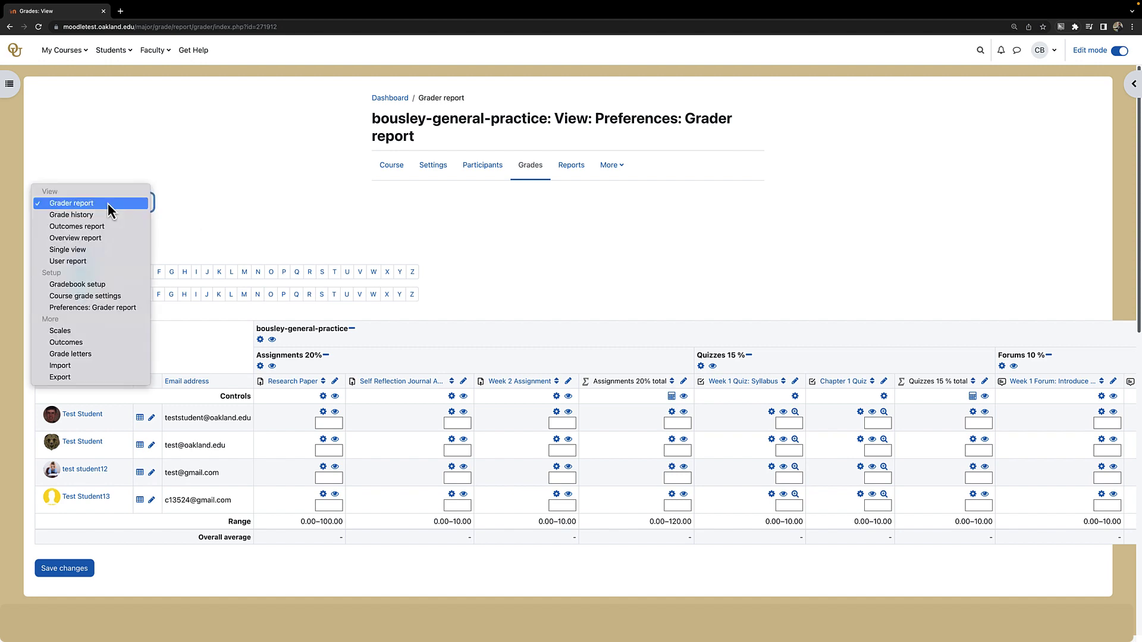
left_click(76, 284)
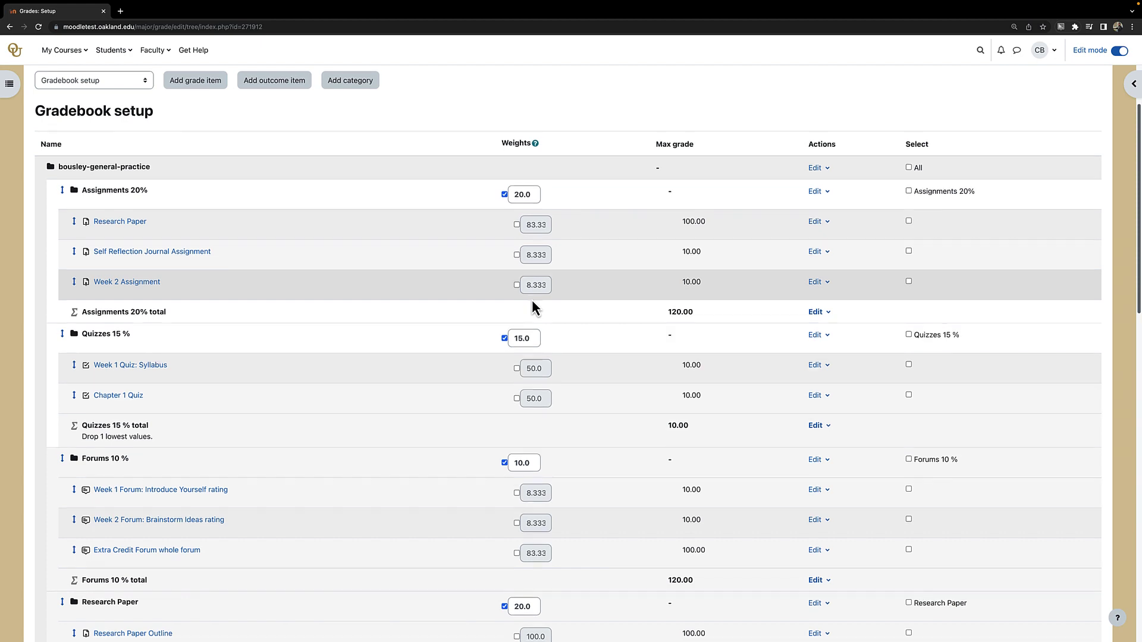
scroll(532, 300, "down", 3)
scroll(530, 301, "down", 1)
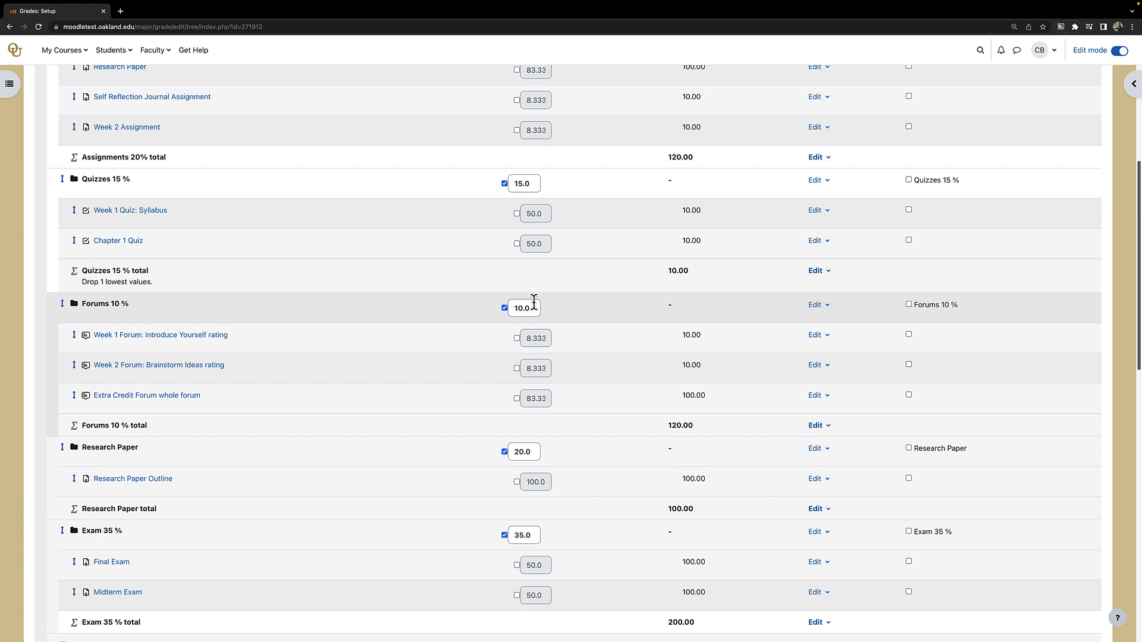
scroll(533, 303, "up", 3)
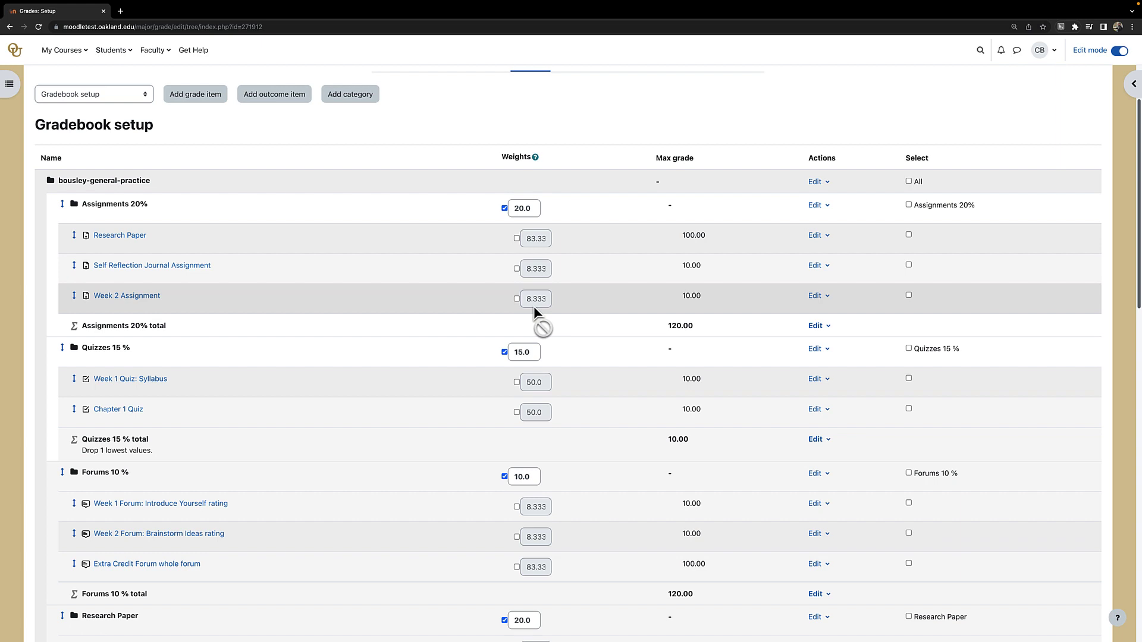
Step: Add a new grade category named 'Extra Credit' with Natural aggregation
left_click(352, 99)
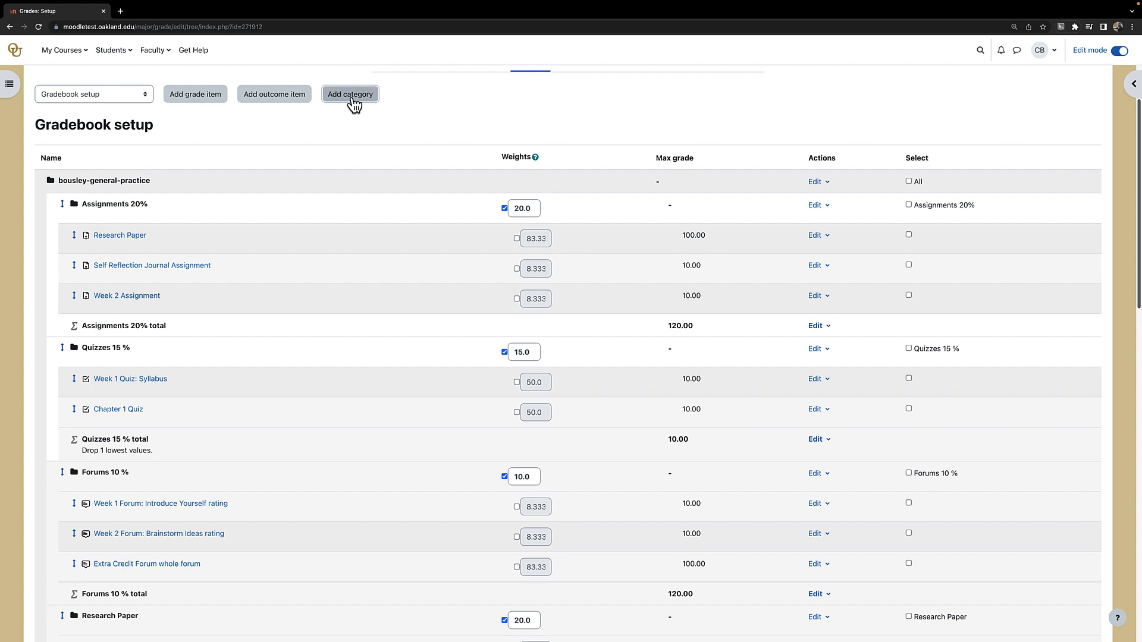
left_click(357, 239)
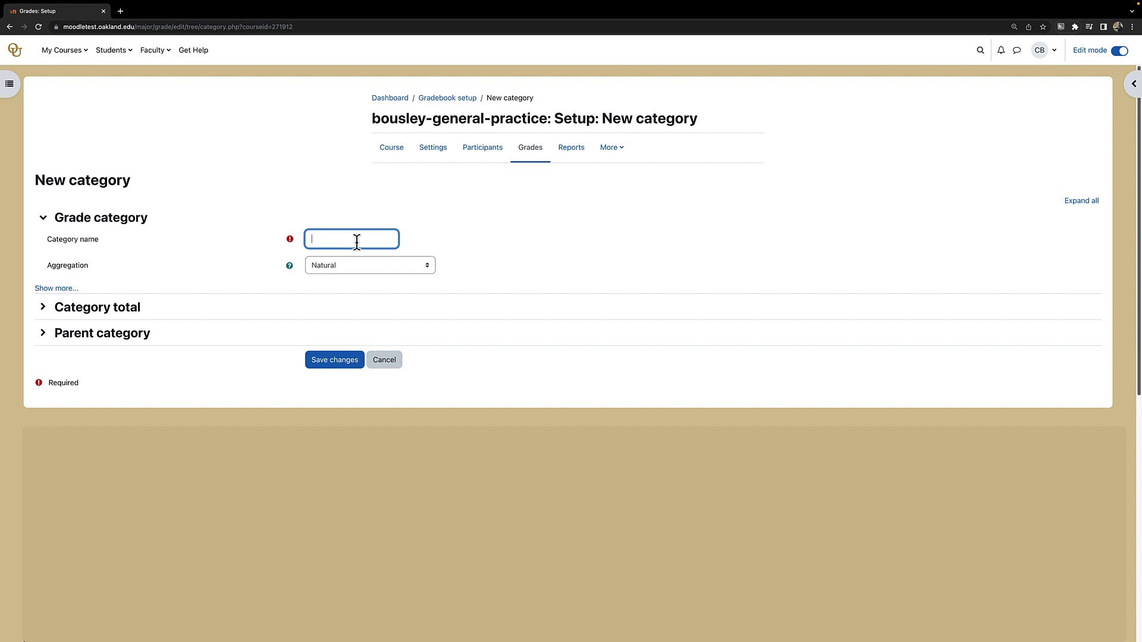
type("Extra Credit")
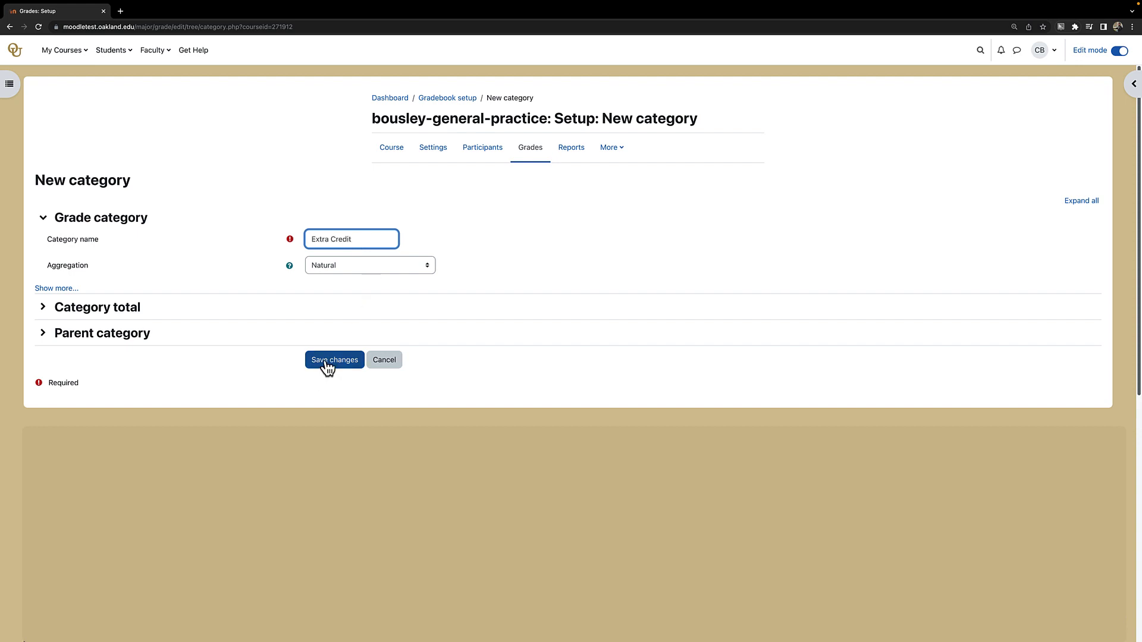
left_click(327, 368)
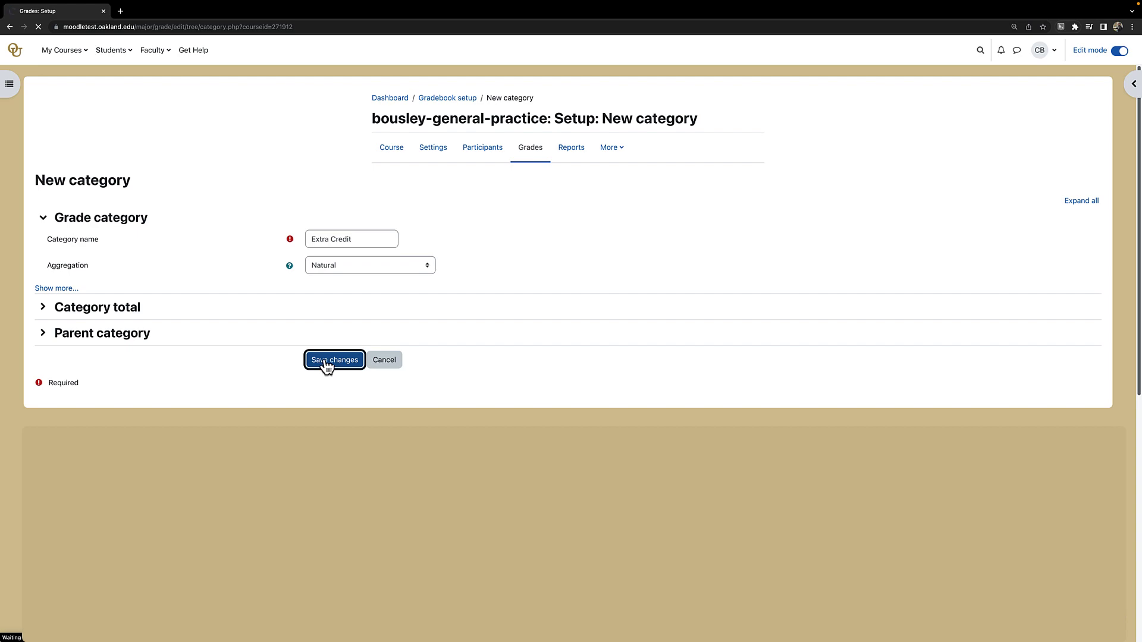
Step: Scroll the setup to confirm Extra Credit is listed at 0.0 weight below Exam 35 %
scroll(324, 358, "down", 5)
scroll(331, 365, "down", 3)
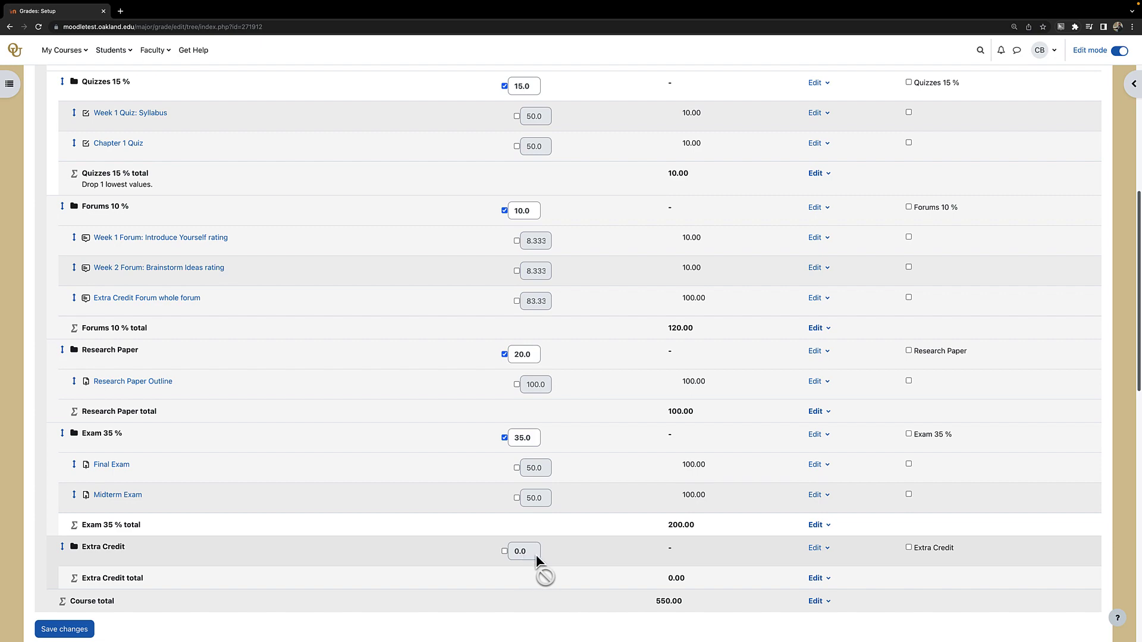
scroll(537, 555, "up", 4)
scroll(536, 563, "up", 2)
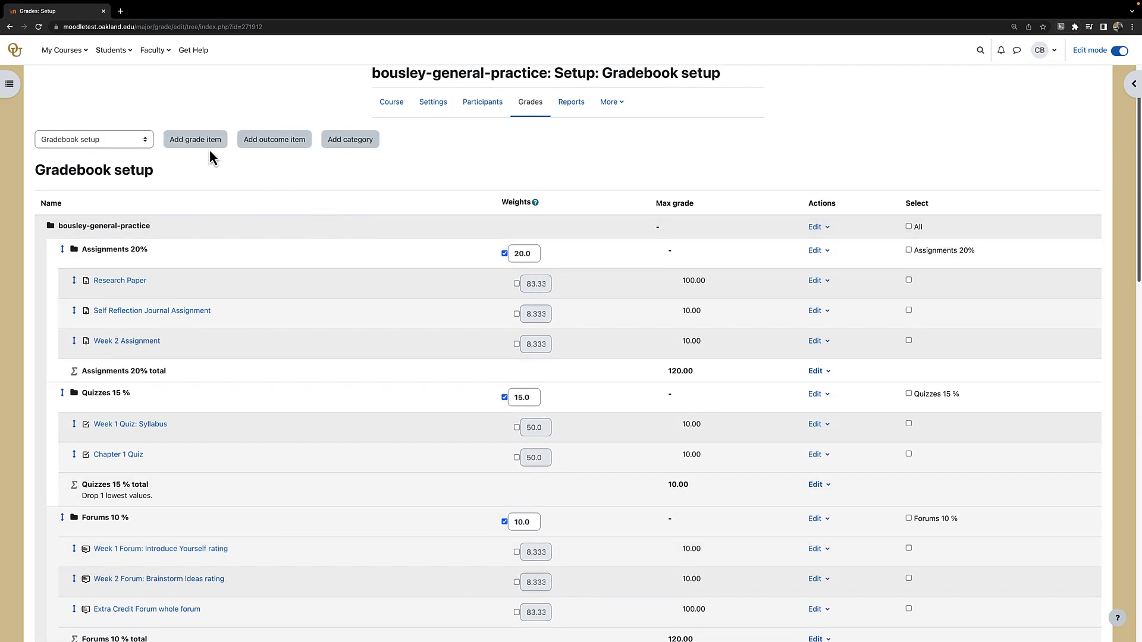
Step: Create a 'Classroom Attitude' grade item with Weight adjusted enabled
left_click(210, 145)
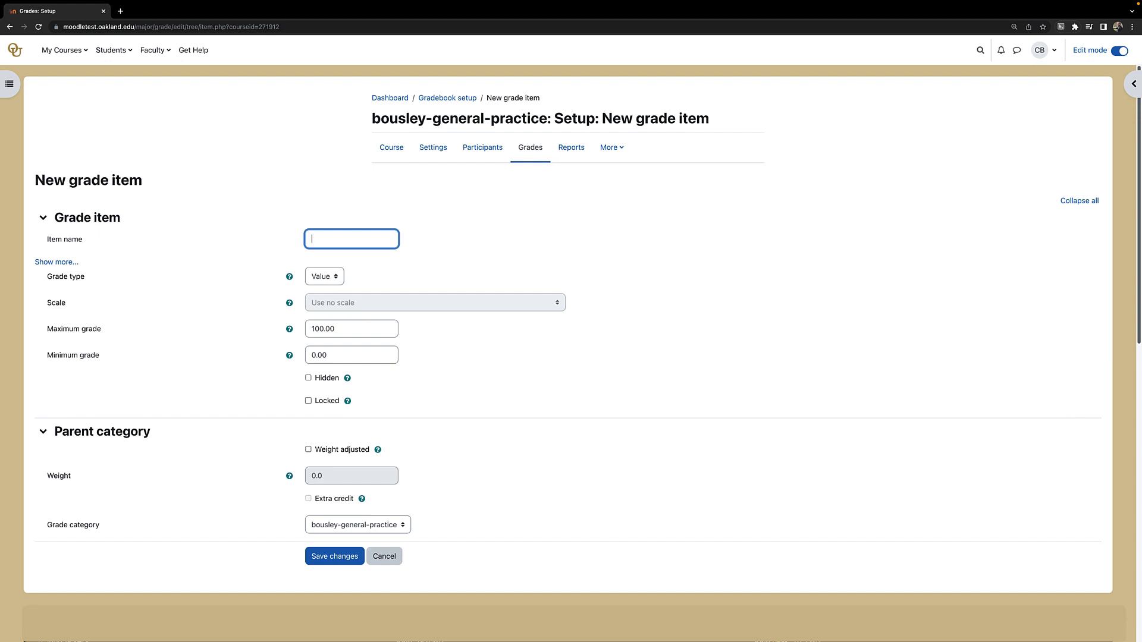
type("Classroom Attitude")
left_click(308, 449)
left_click(342, 558)
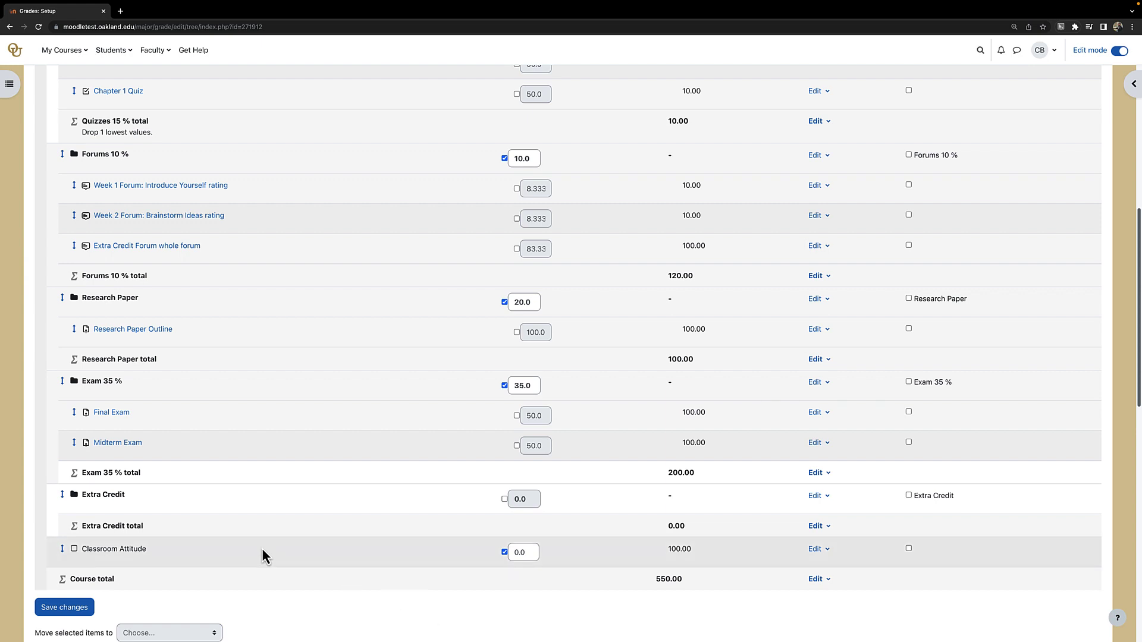
Step: Move the Classroom Attitude item into the Extra Credit category
left_click(909, 548)
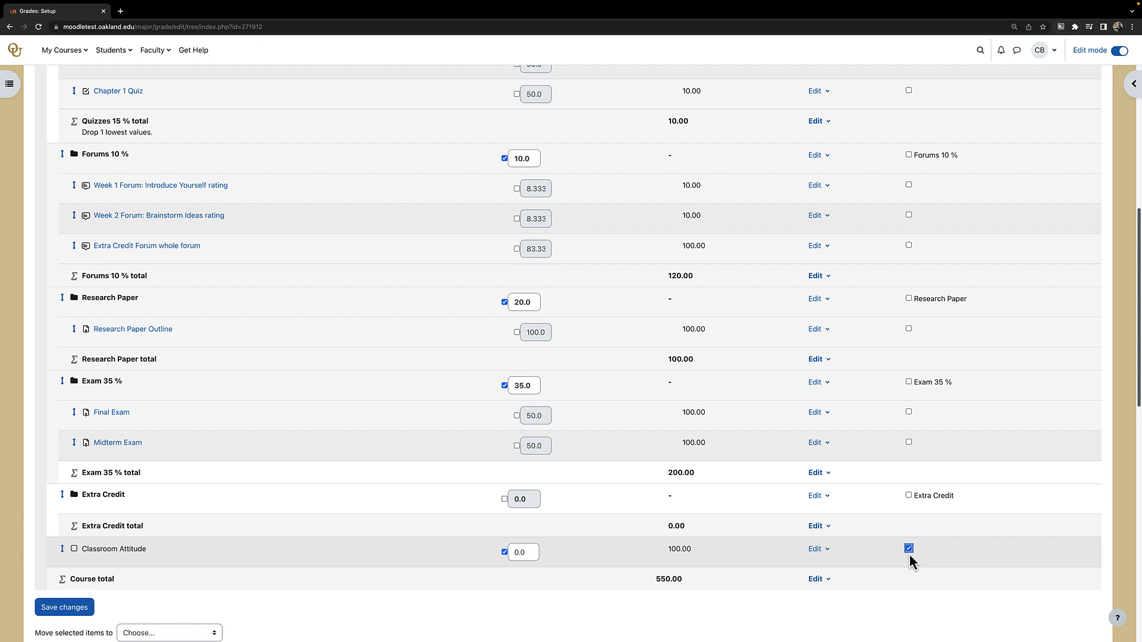
scroll(909, 556, "down", 1)
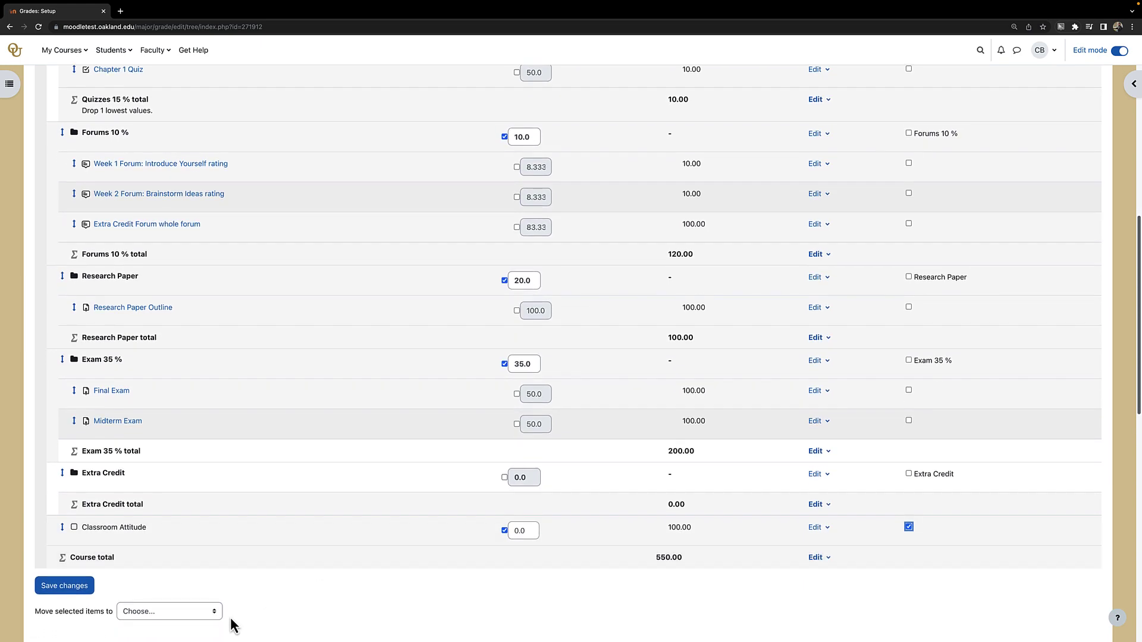
left_click(196, 612)
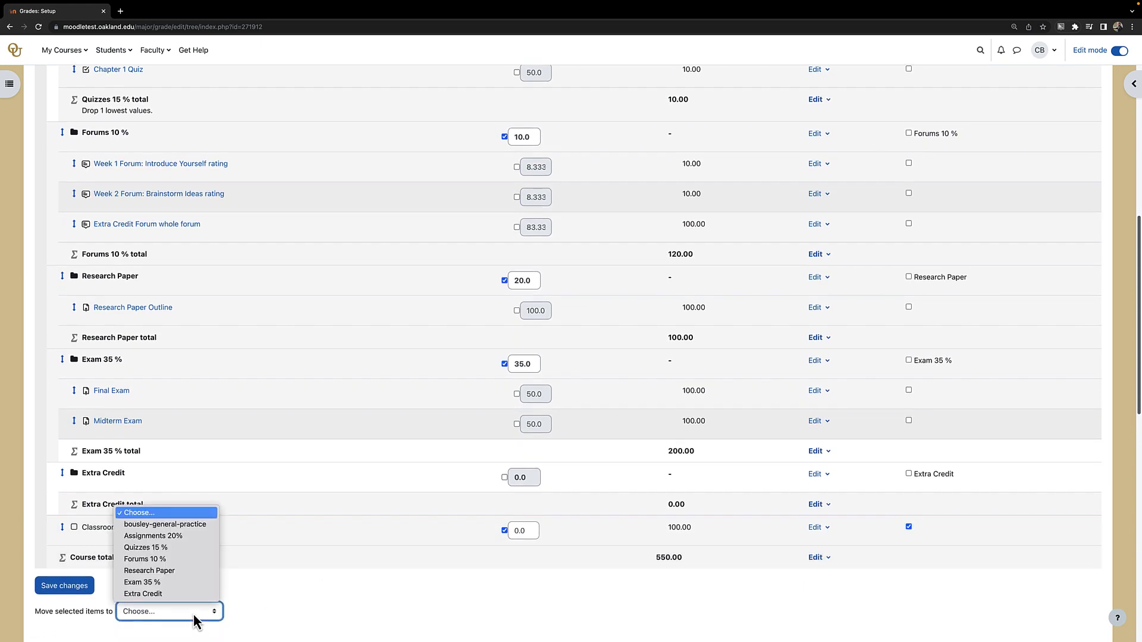
left_click(151, 595)
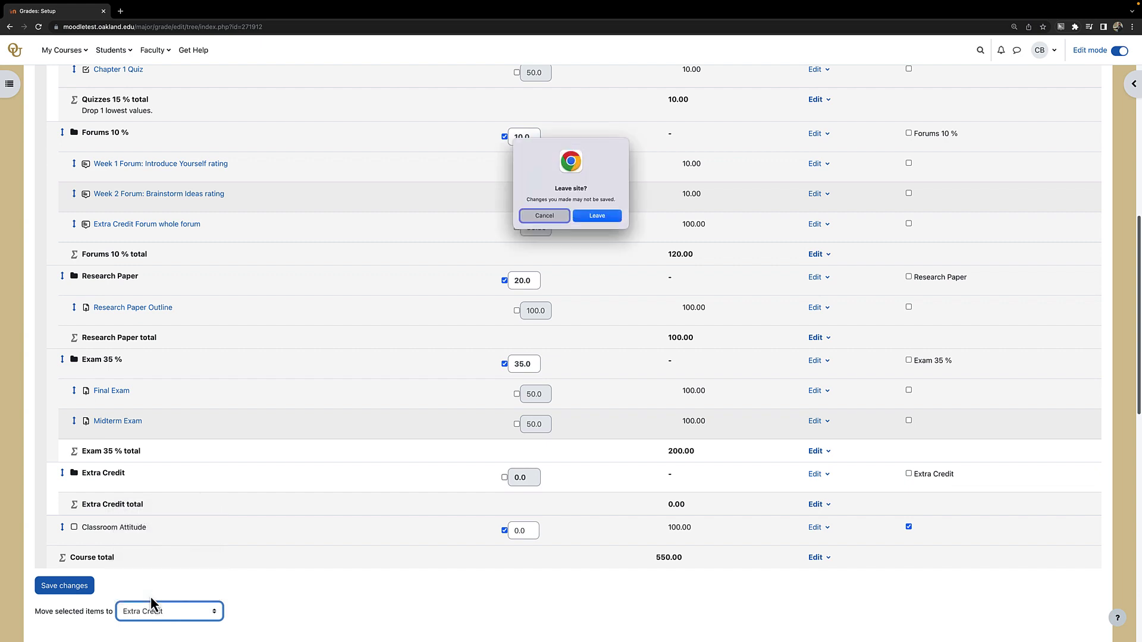
left_click(602, 220)
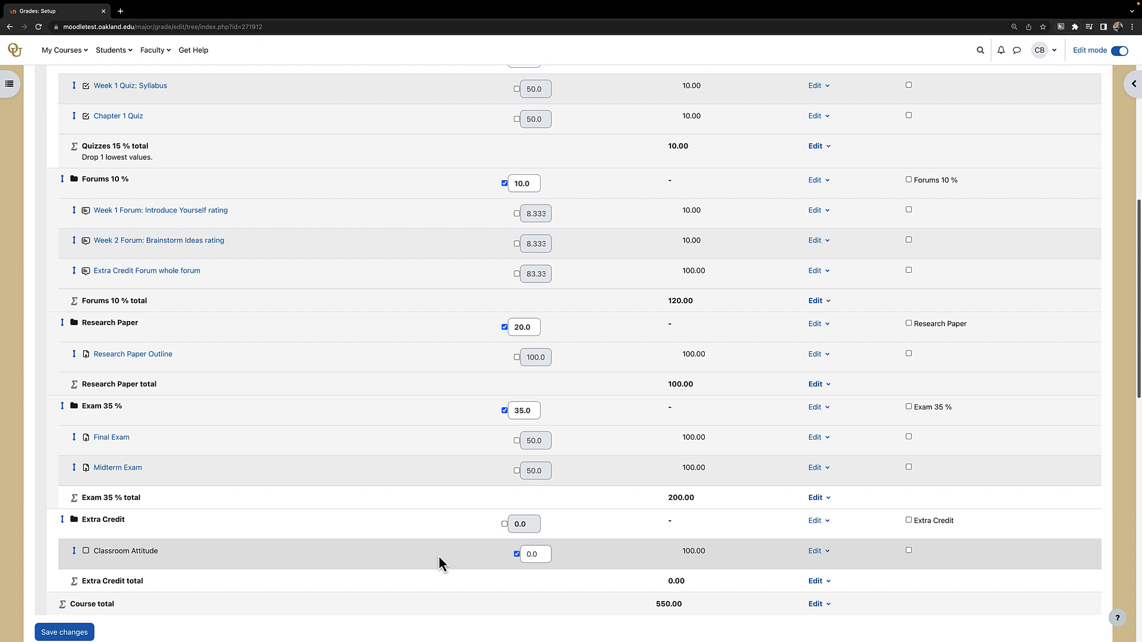
Step: Tick Extra credit in the Extra Credit category's settings and save them
left_click(815, 524)
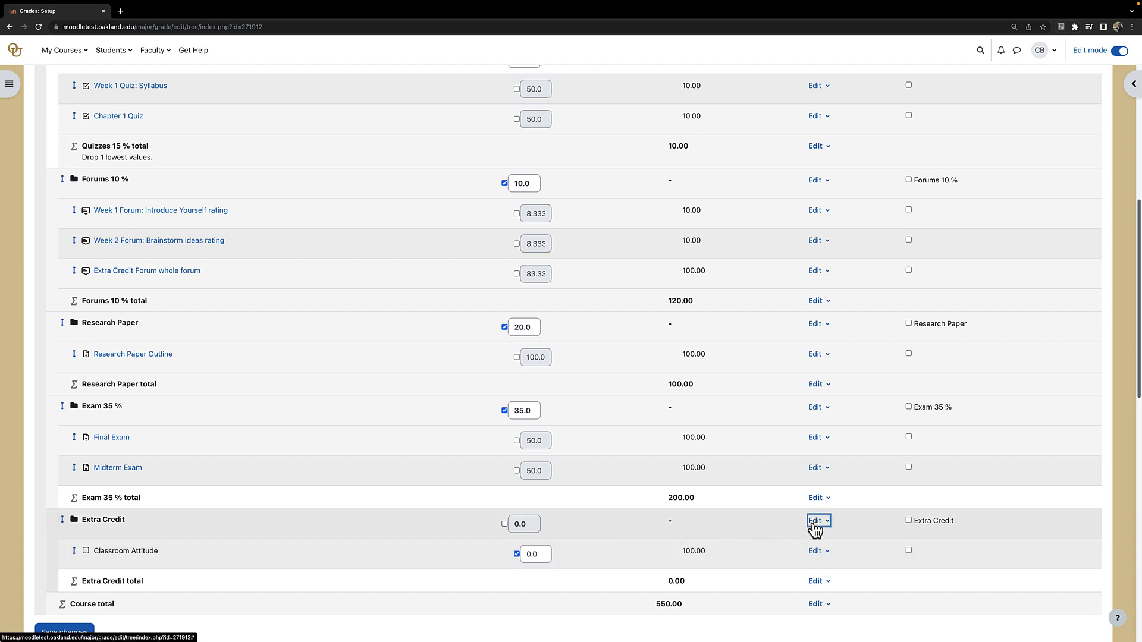
left_click(805, 542)
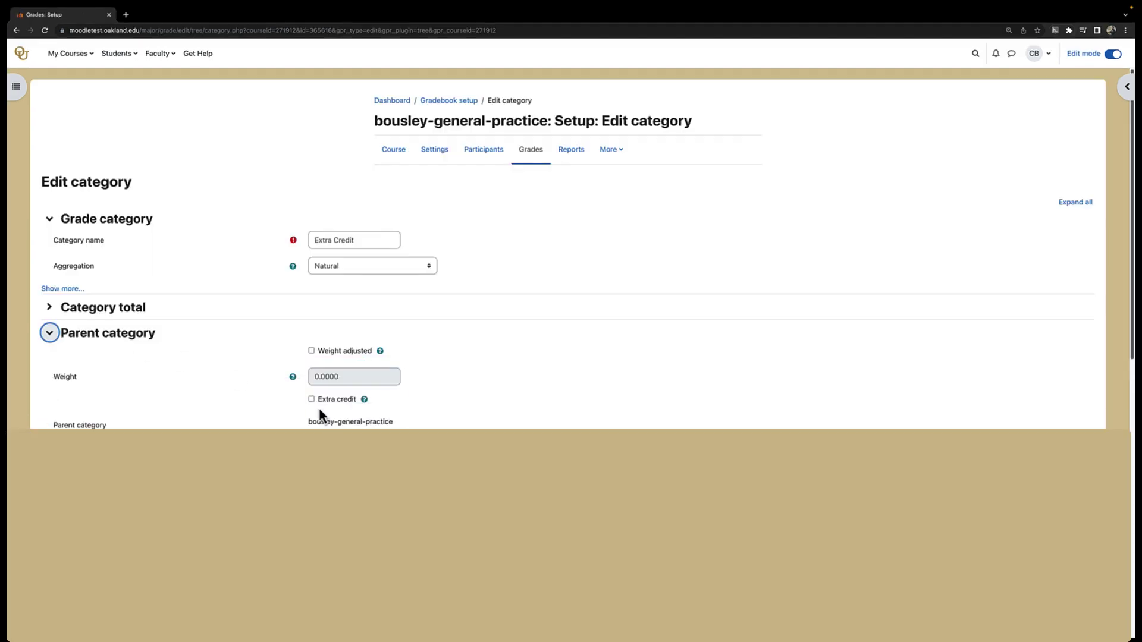
left_click(312, 400)
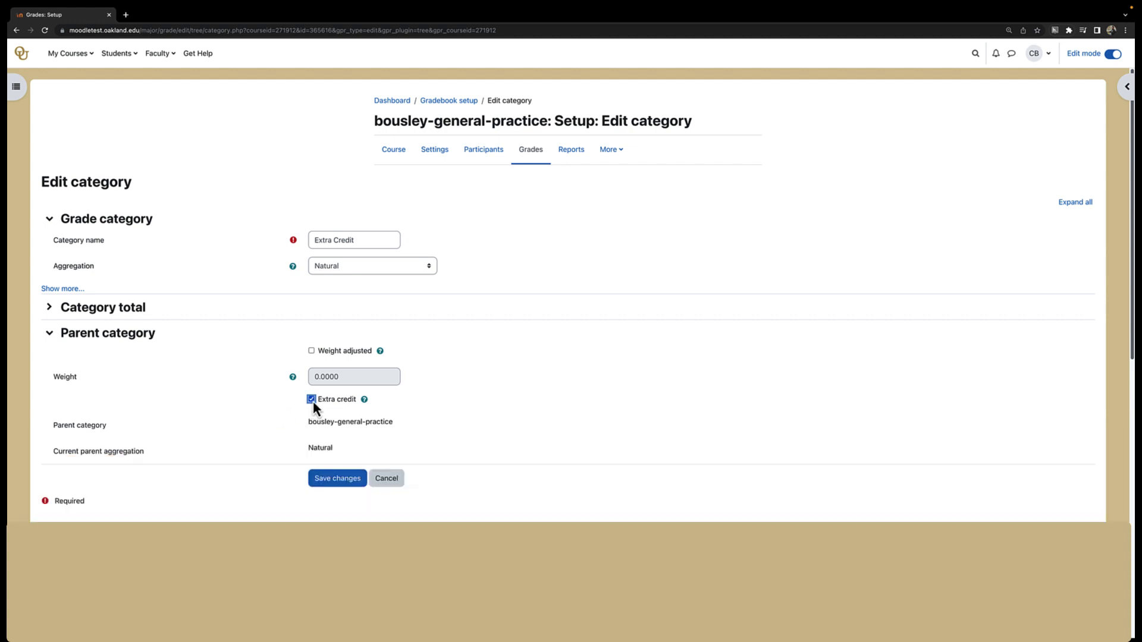
left_click(341, 484)
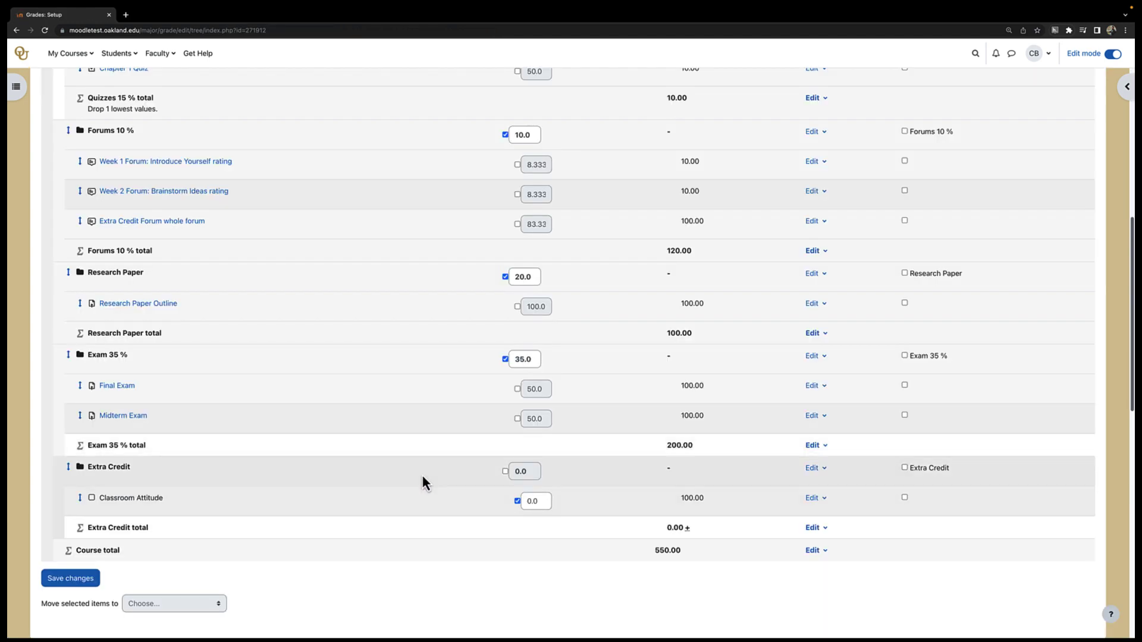
Step: Override the Extra Credit category weight and enter 2.0
left_click(505, 471)
type("2.0")
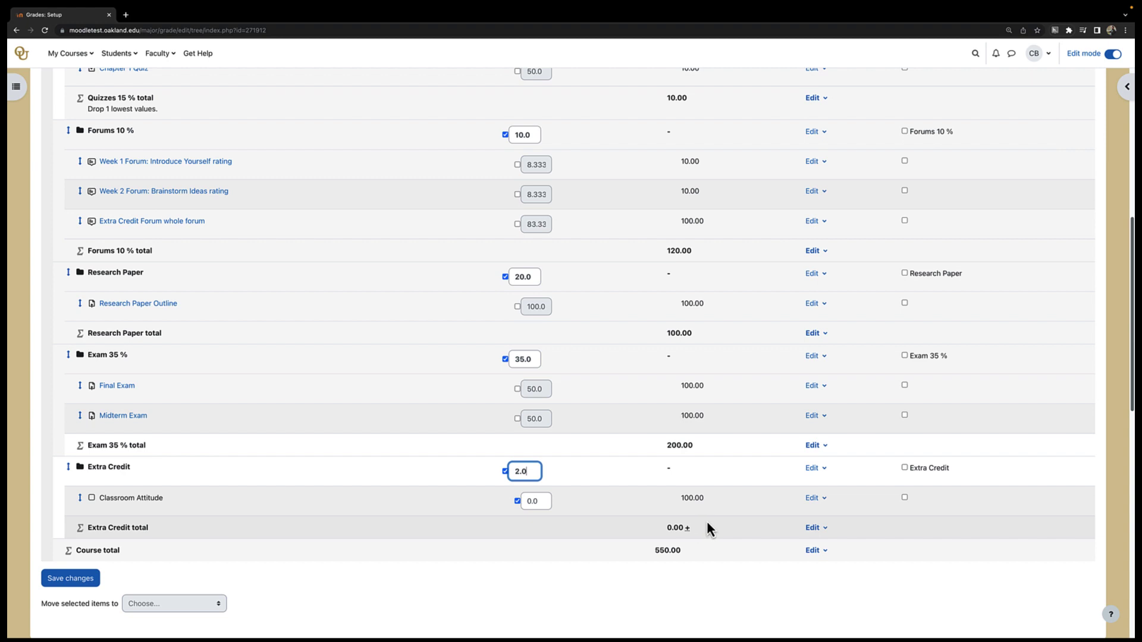
scroll(706, 523, "up", 5)
scroll(708, 523, "up", 1)
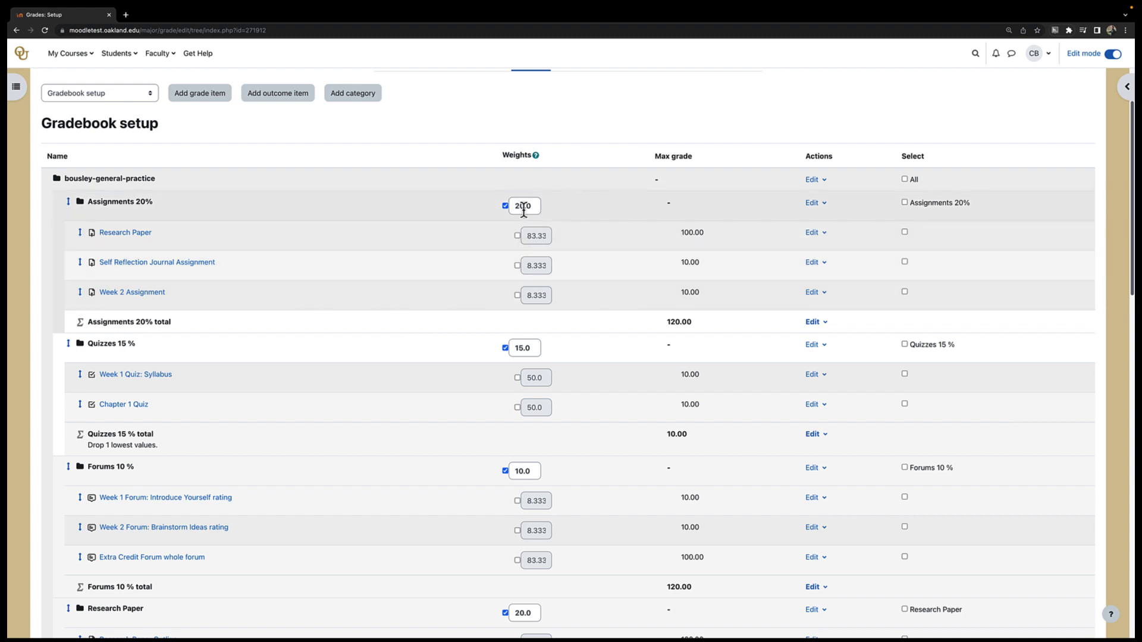
scroll(461, 301, "up", 1)
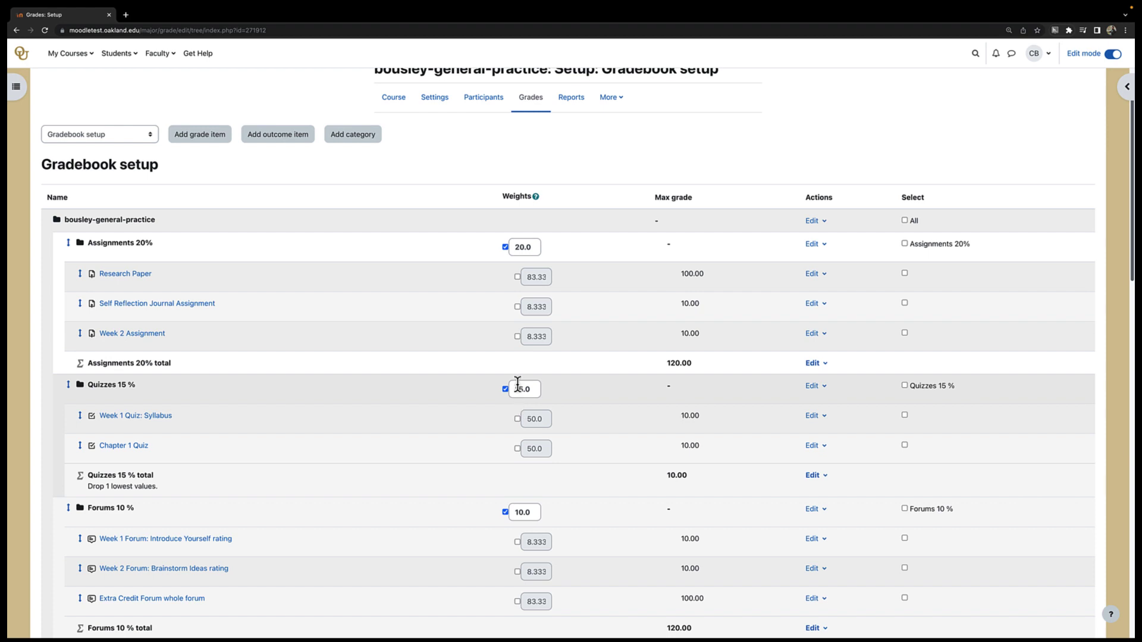
scroll(515, 386, "down", 3)
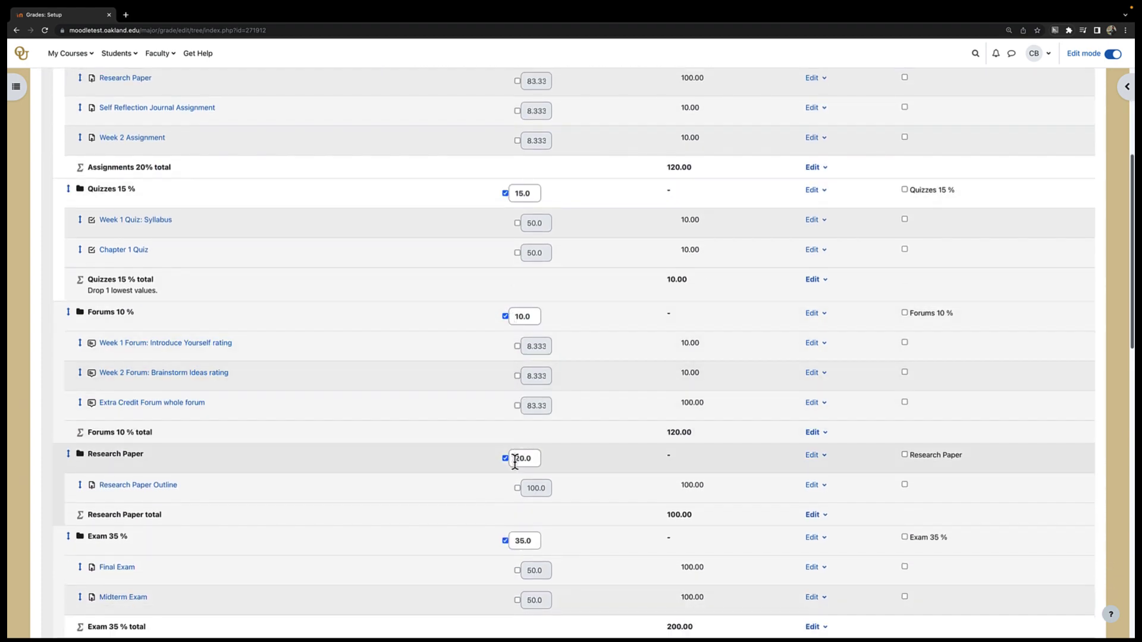
scroll(515, 462, "down", 1)
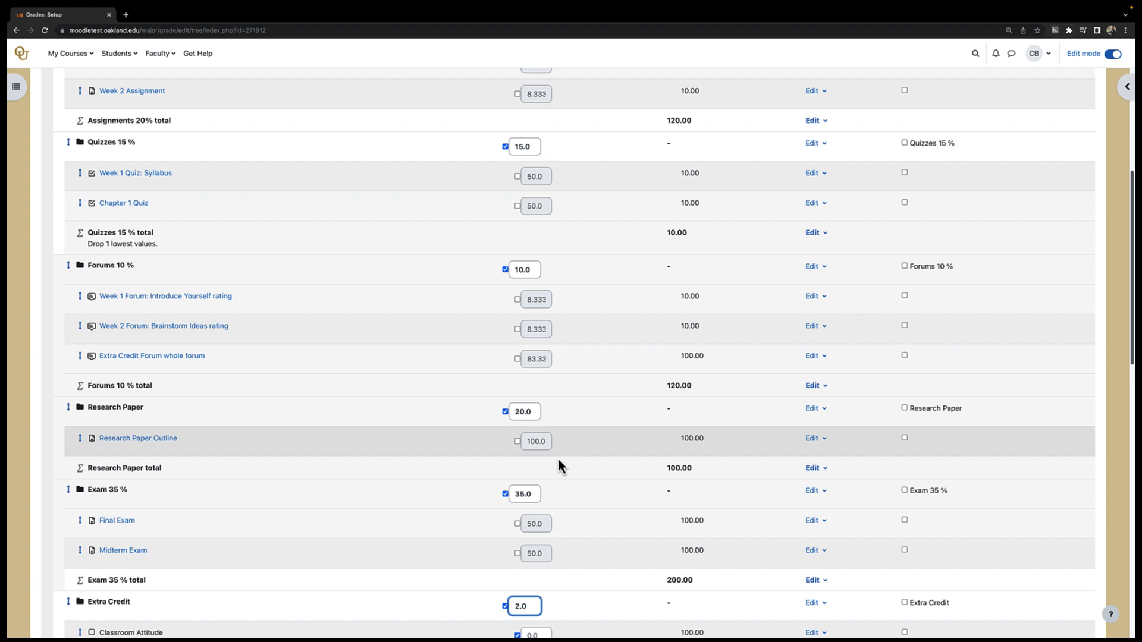
Step: Append ' 20 %' to the Research Paper category name and save it
left_click(814, 409)
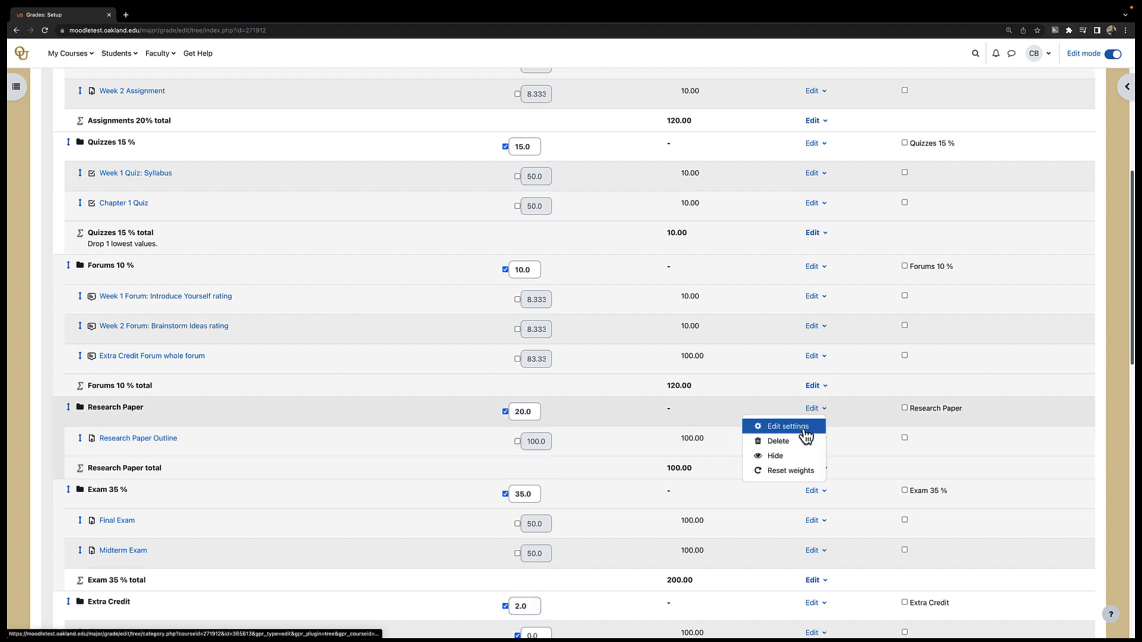
left_click(805, 428)
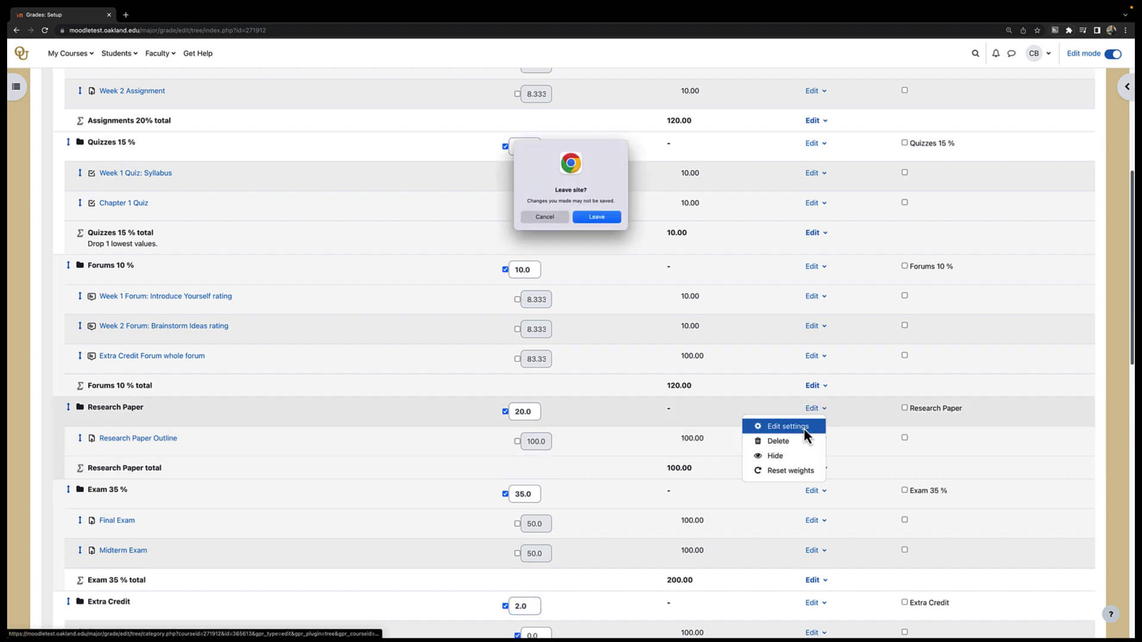
left_click(599, 219)
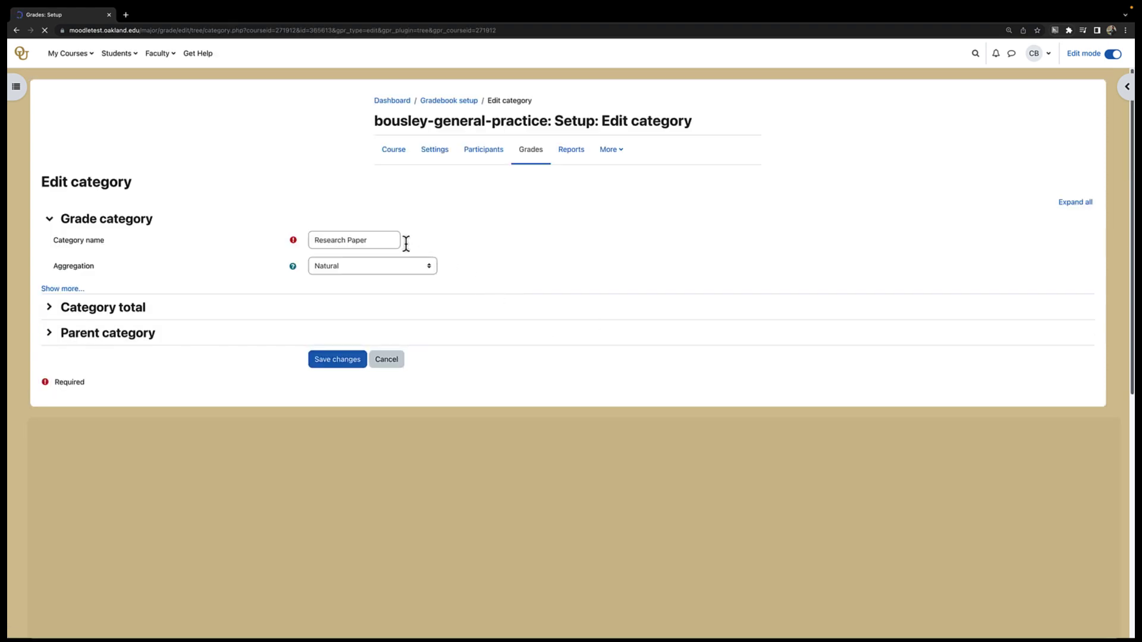
left_click(390, 244)
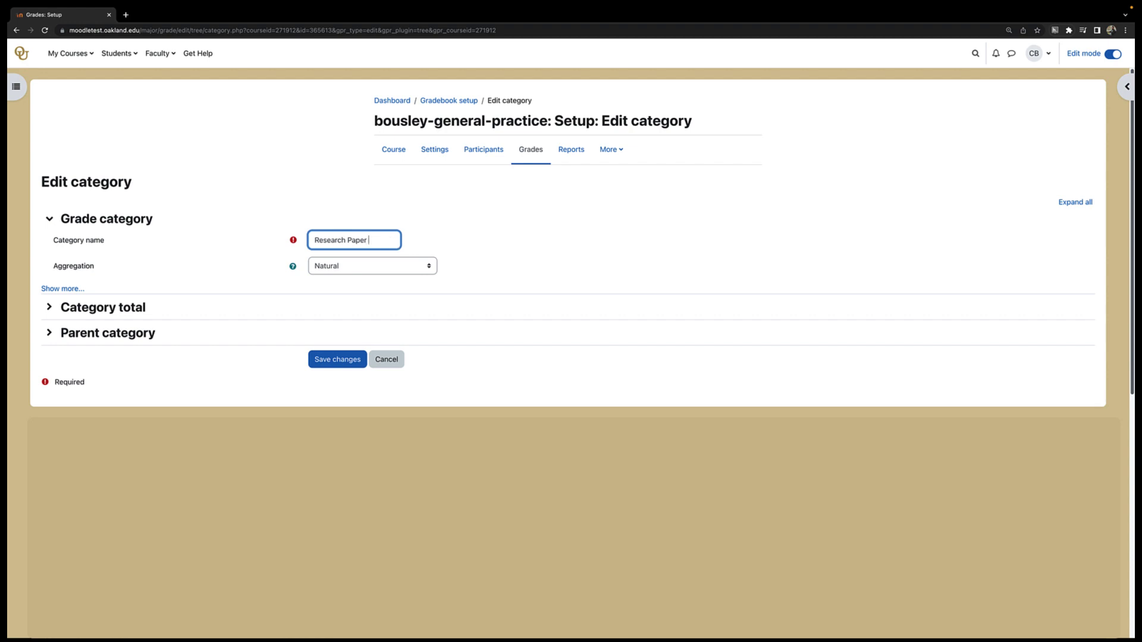
type("20 %")
left_click(335, 367)
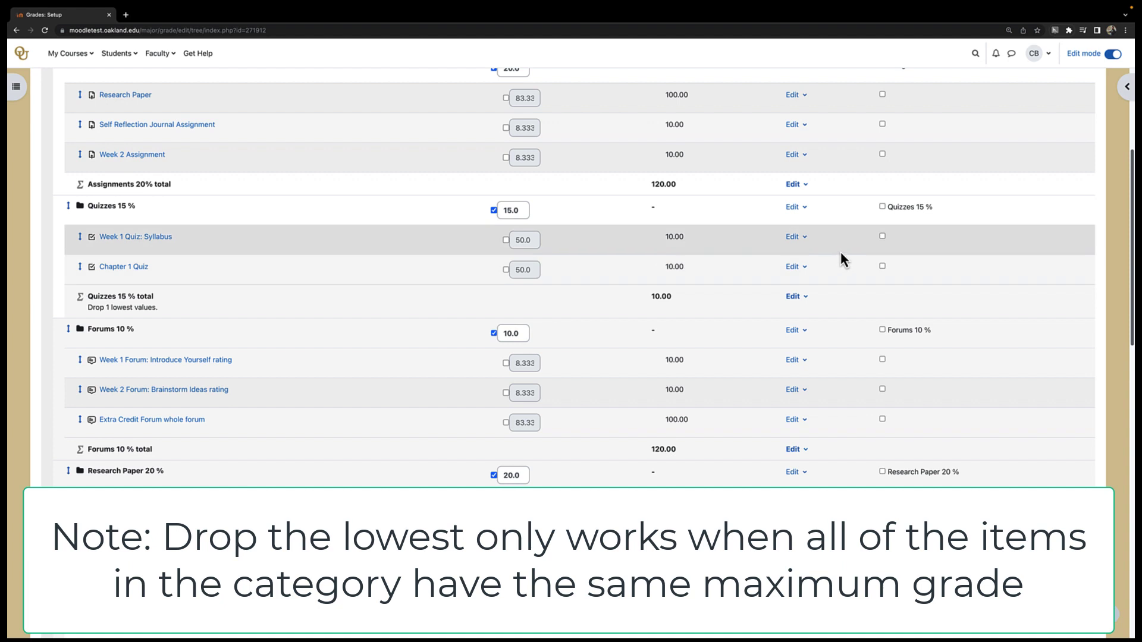
left_click(795, 213)
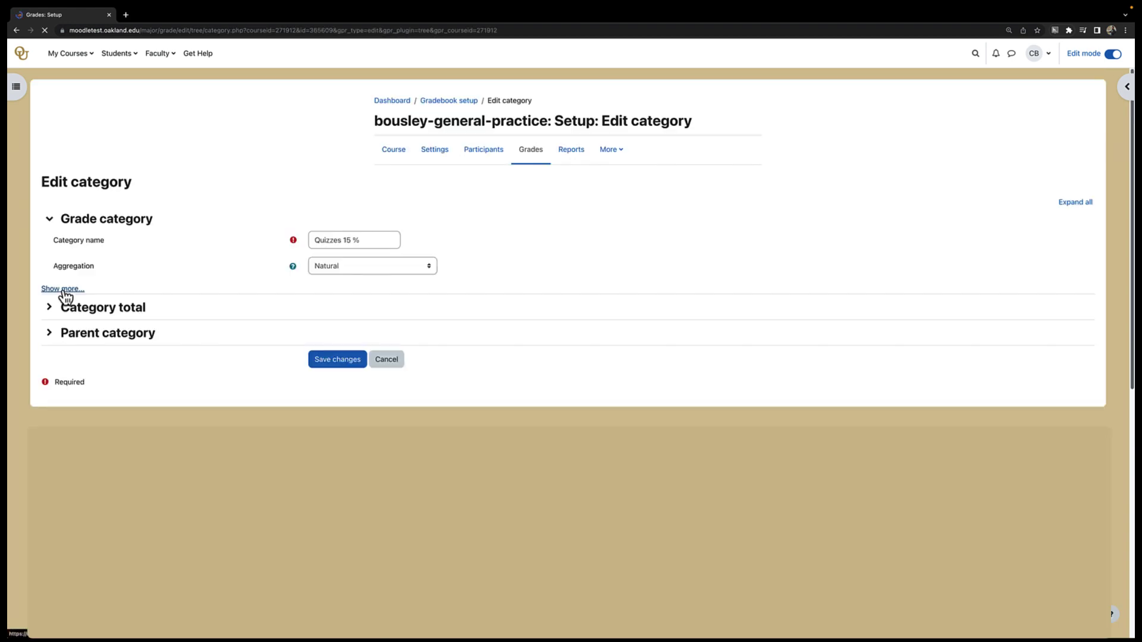
left_click(62, 289)
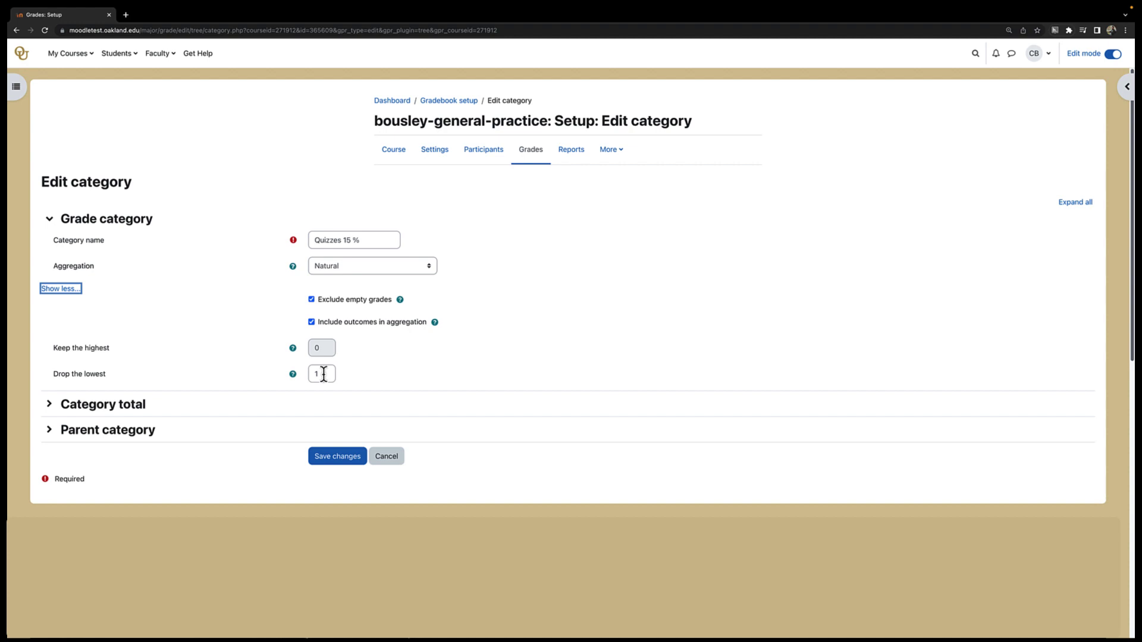
left_click(351, 465)
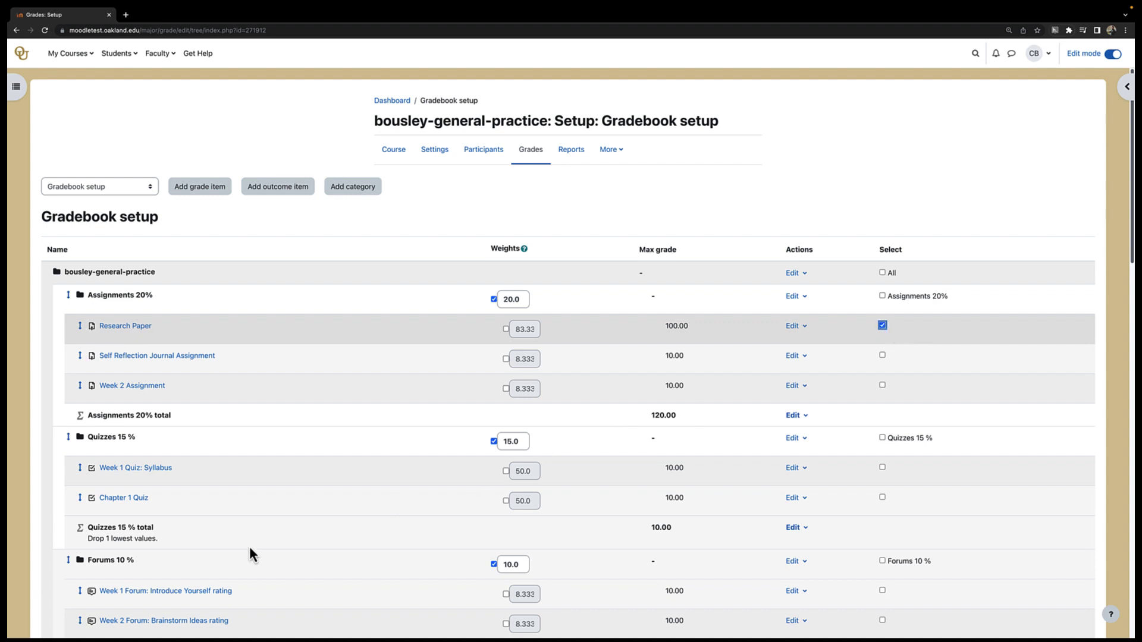
Step: Move the selected Research Paper assignment into the Research Paper 20 % category
scroll(176, 569, "down", 8)
left_click(176, 575)
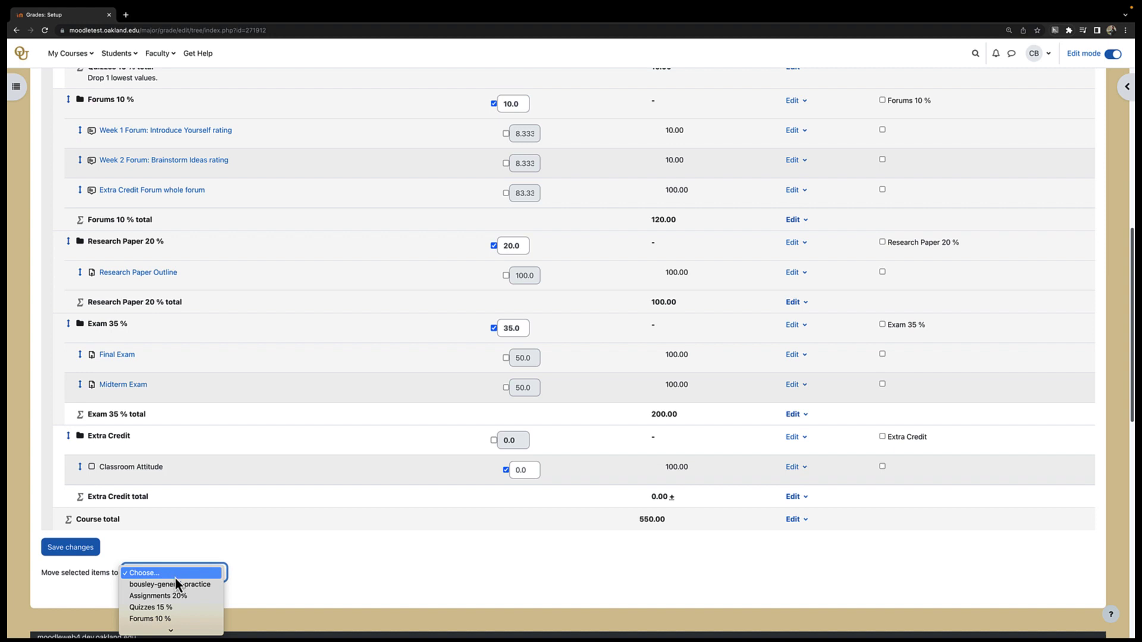
scroll(171, 599, "down", 2)
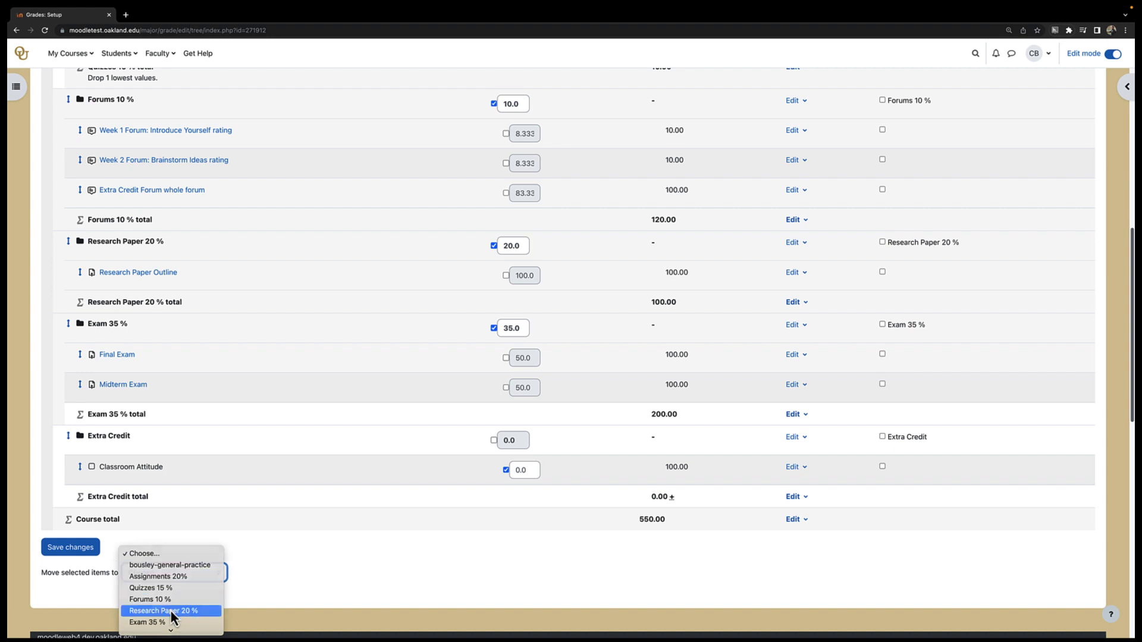
left_click(171, 611)
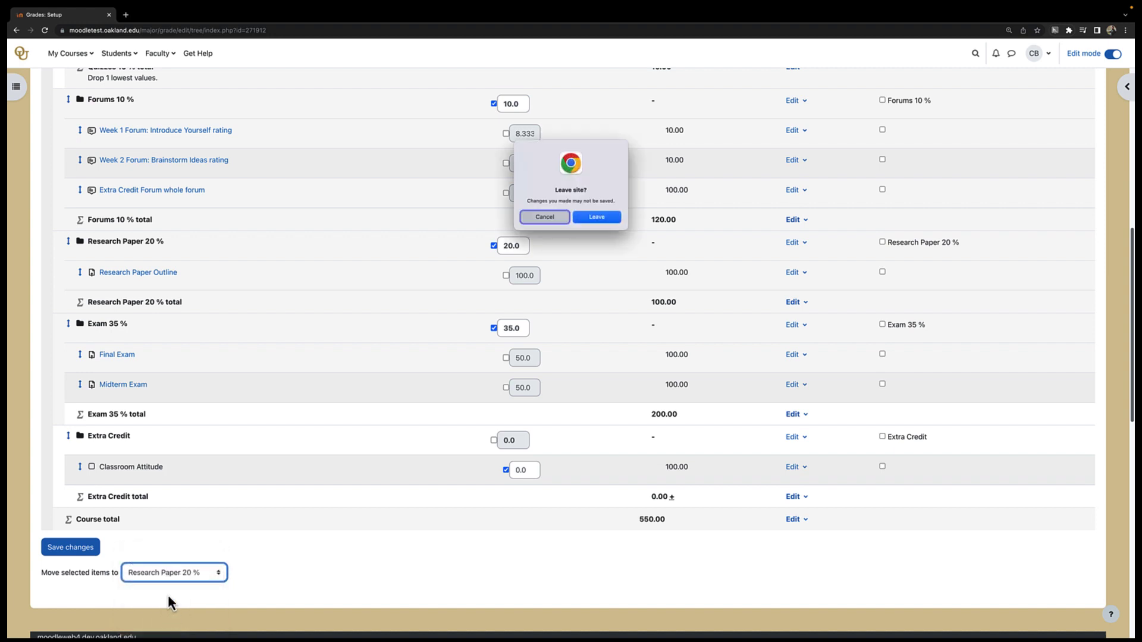
left_click(596, 217)
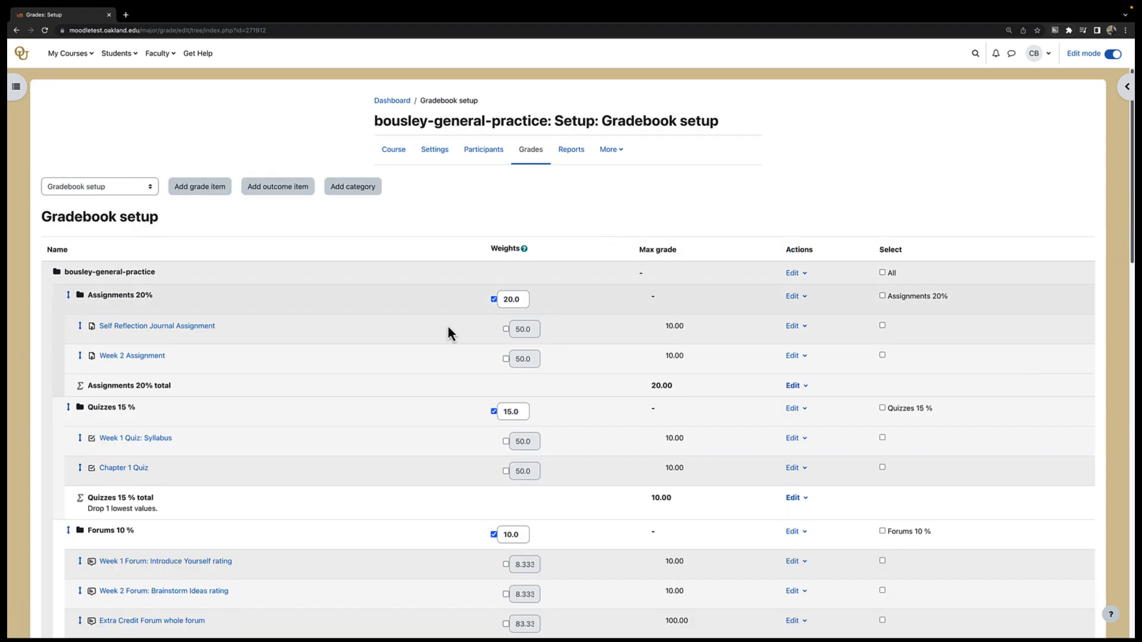
Step: Scroll through the gradebook setup to review the categories down to the bottom of the list
scroll(426, 358, "down", 5)
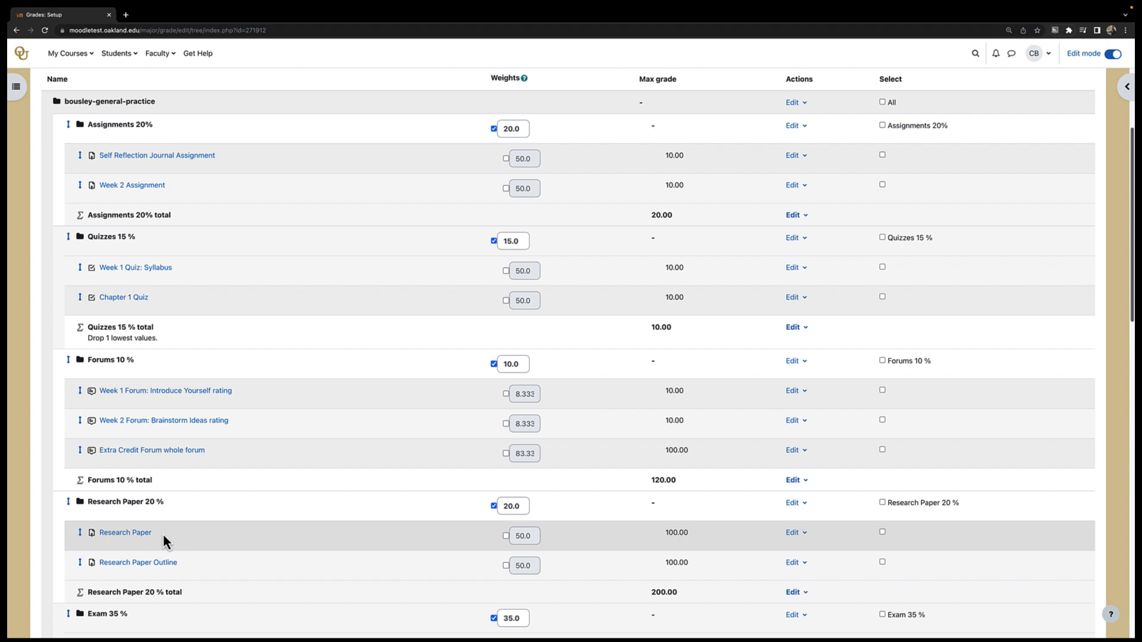
scroll(457, 351, "up", 3)
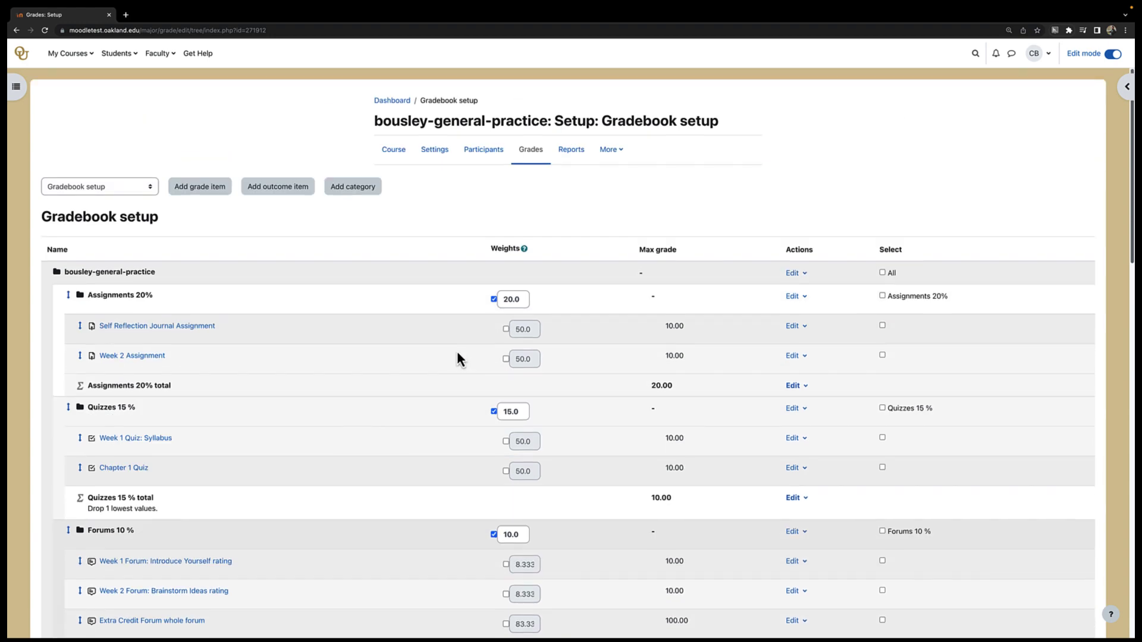
scroll(523, 536, "down", 10)
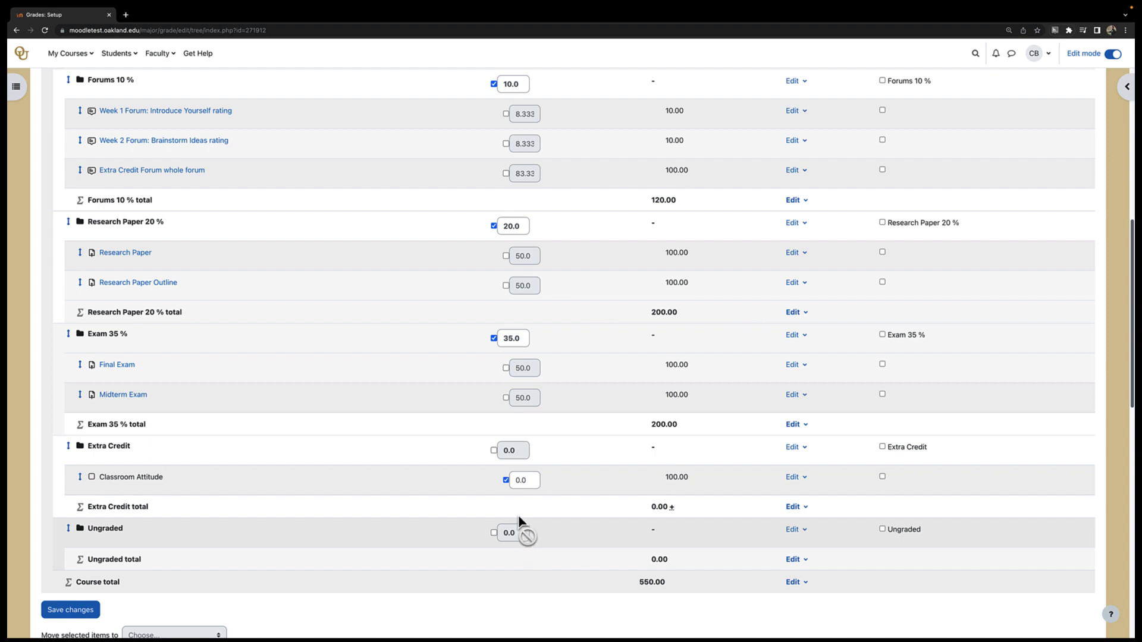
Step: Turn on the Extra Credit weight override, replace 0.0 with 2.0, and save the changes
left_click(493, 450)
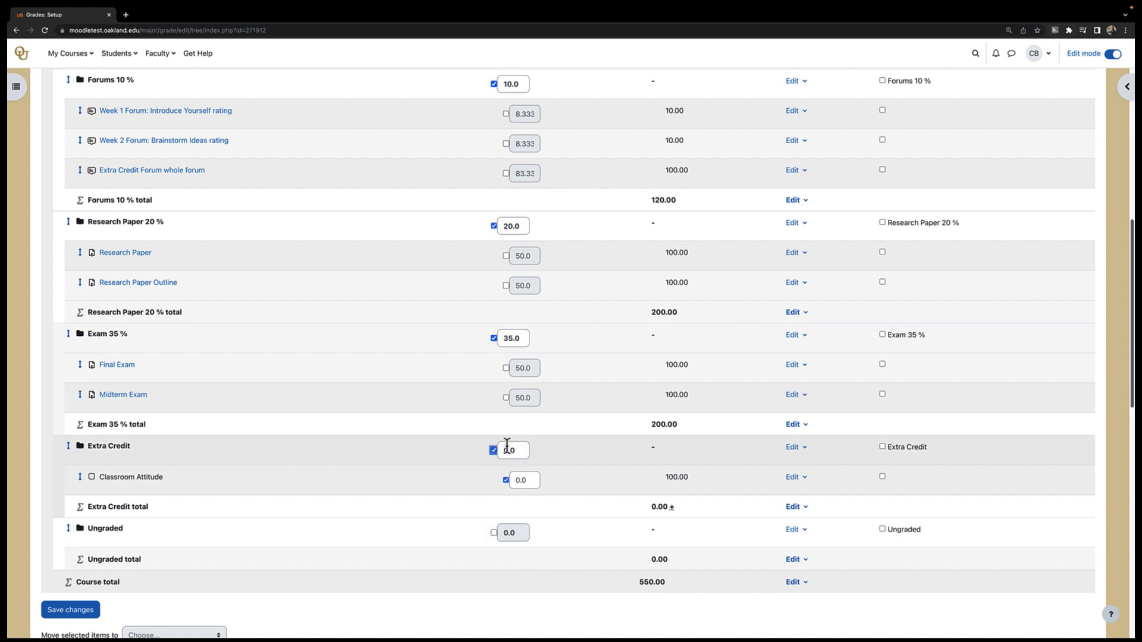
left_click_drag(515, 450, 501, 452)
type("2.0")
left_click(70, 618)
scroll(405, 574, "down", 2)
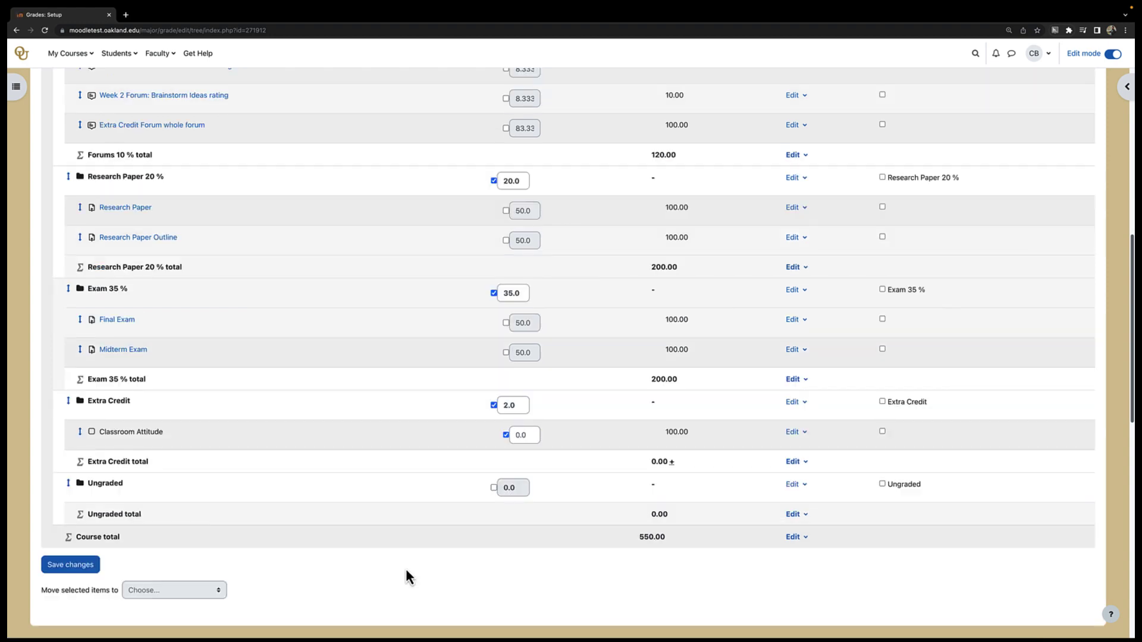